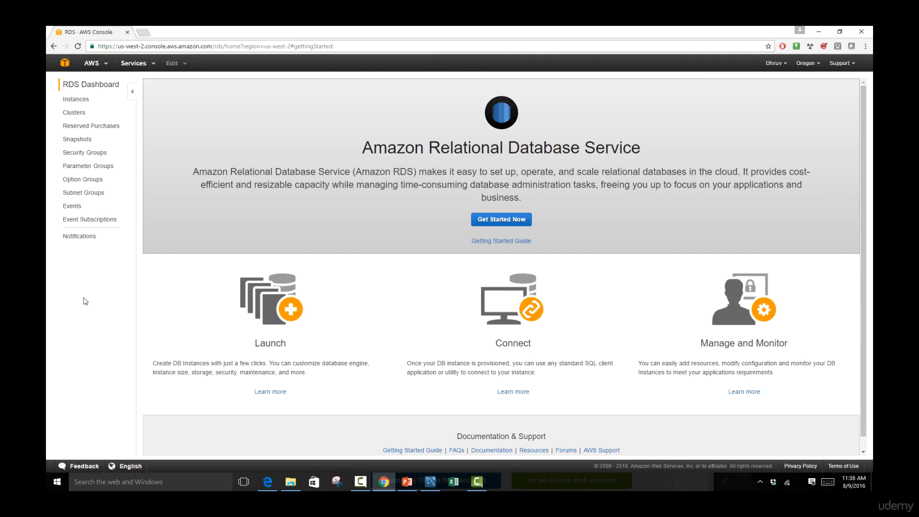
Step: Start launching a new DB instance from the Instances page and review the MySQL, Oracle and SQL Server engine options
{"action": "left_click", "coordinate": [75, 100]}
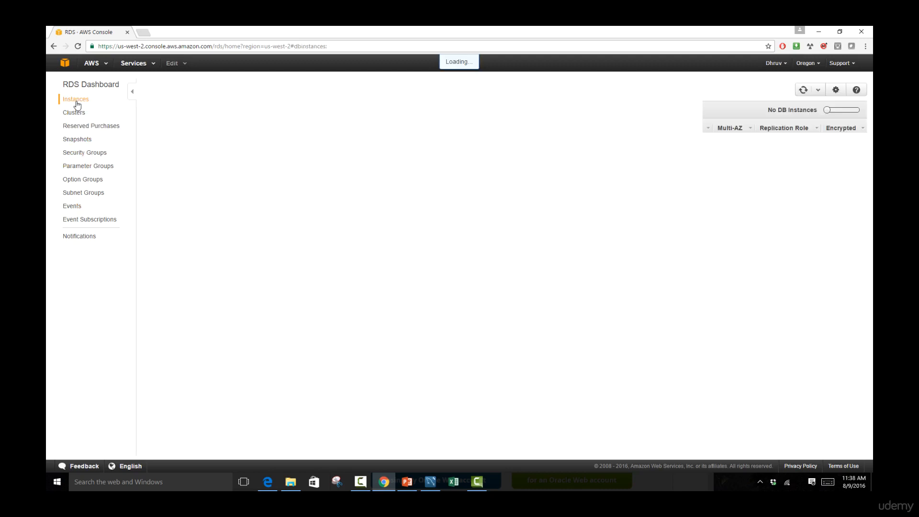
{"action": "left_click", "coordinate": [181, 97]}
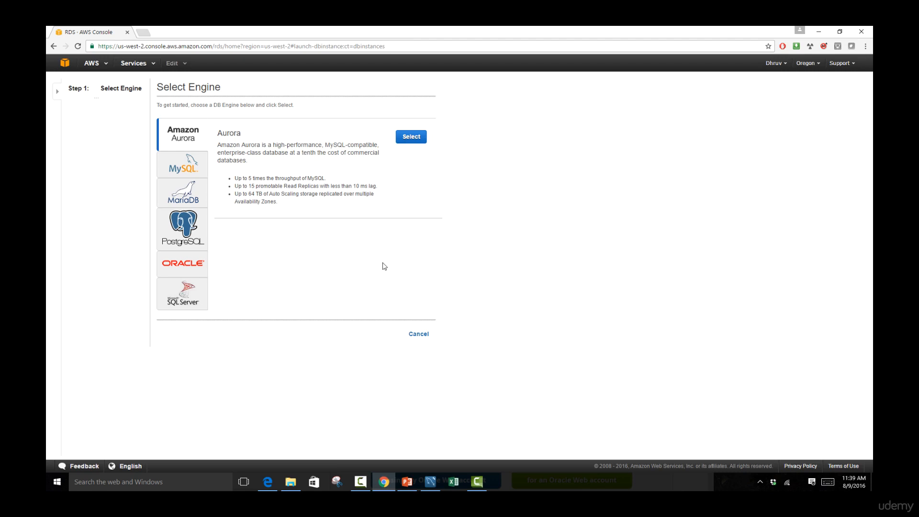
{"action": "left_click", "coordinate": [195, 165]}
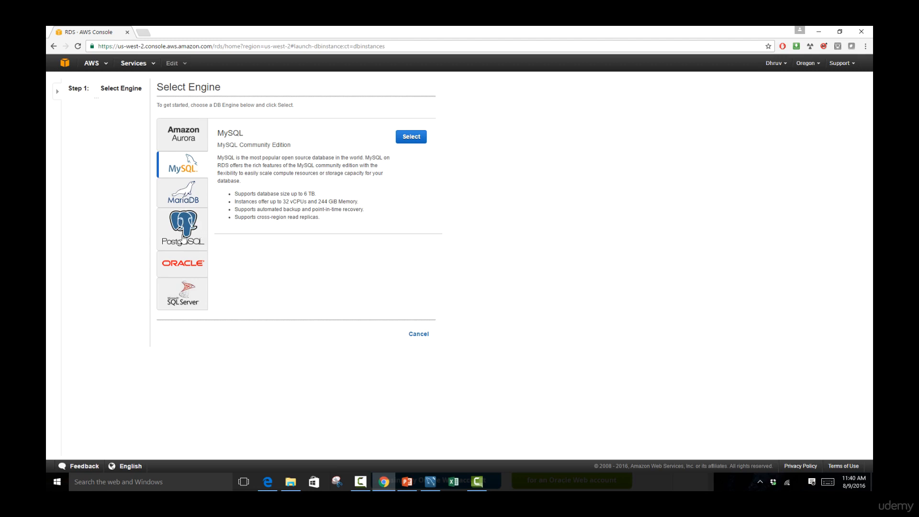
{"action": "left_click", "coordinate": [185, 263]}
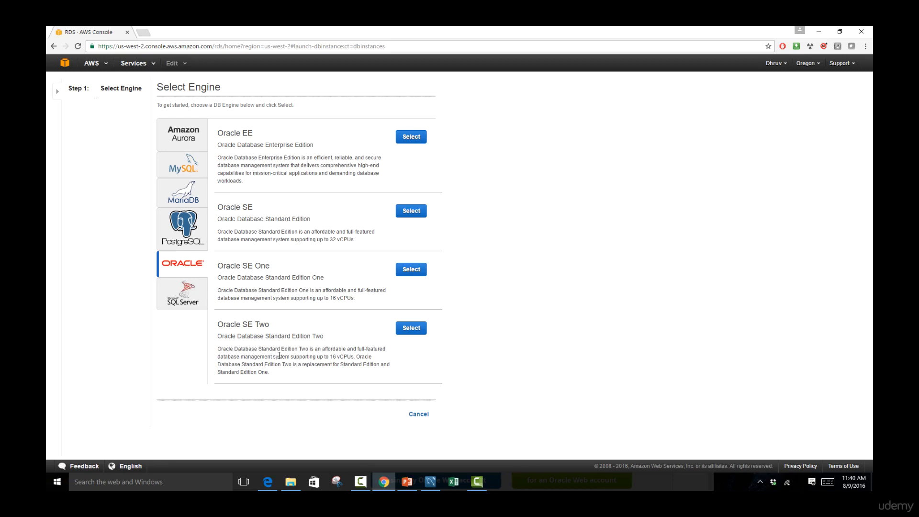
{"action": "left_click", "coordinate": [188, 292]}
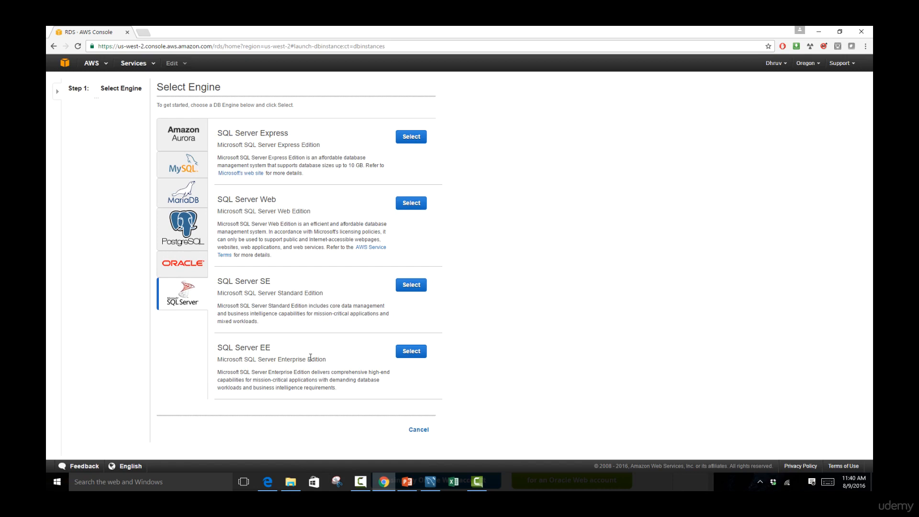
Step: Select MySQL as the database engine, choose the Dev/Test MySQL option and continue to the DB details
{"action": "left_click", "coordinate": [174, 168]}
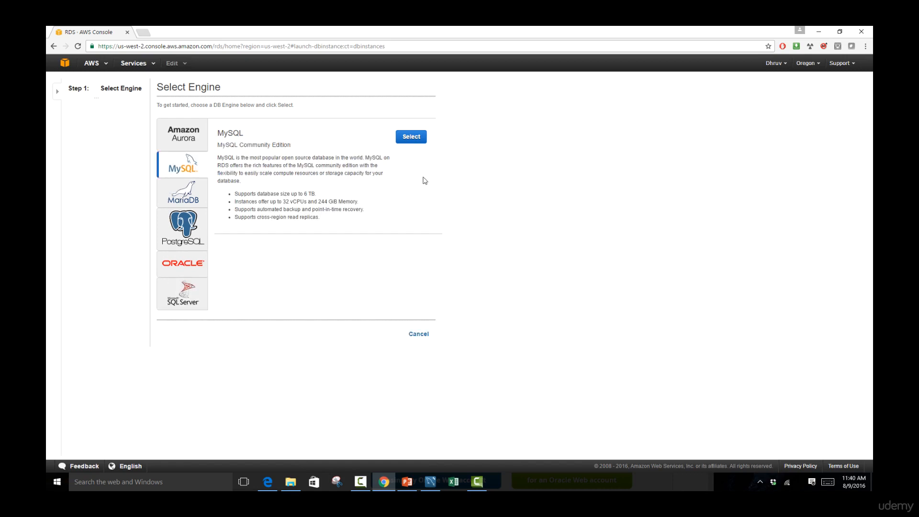
{"action": "left_click", "coordinate": [411, 136]}
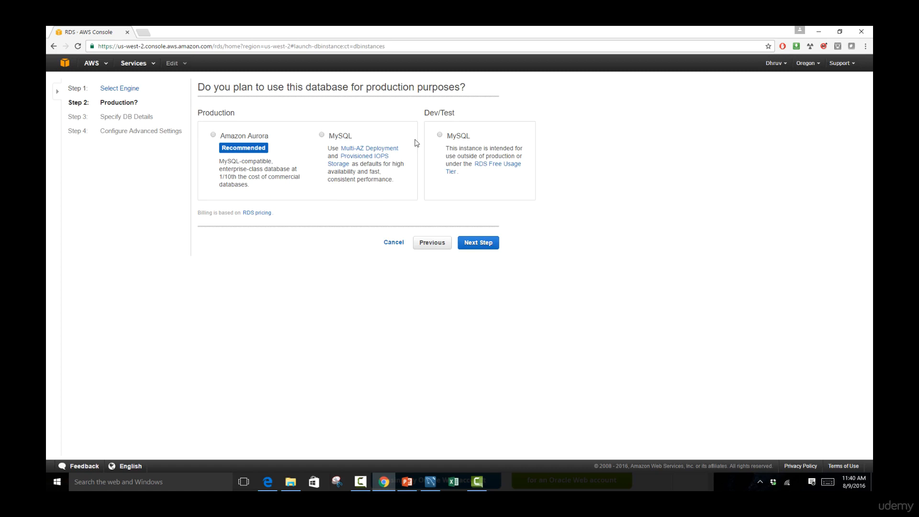
{"action": "left_click", "coordinate": [458, 137]}
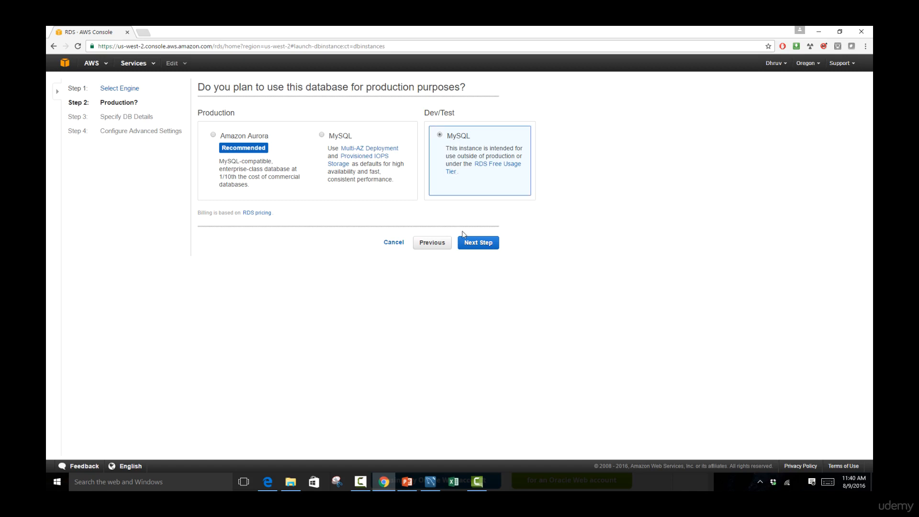
{"action": "left_click", "coordinate": [474, 243]}
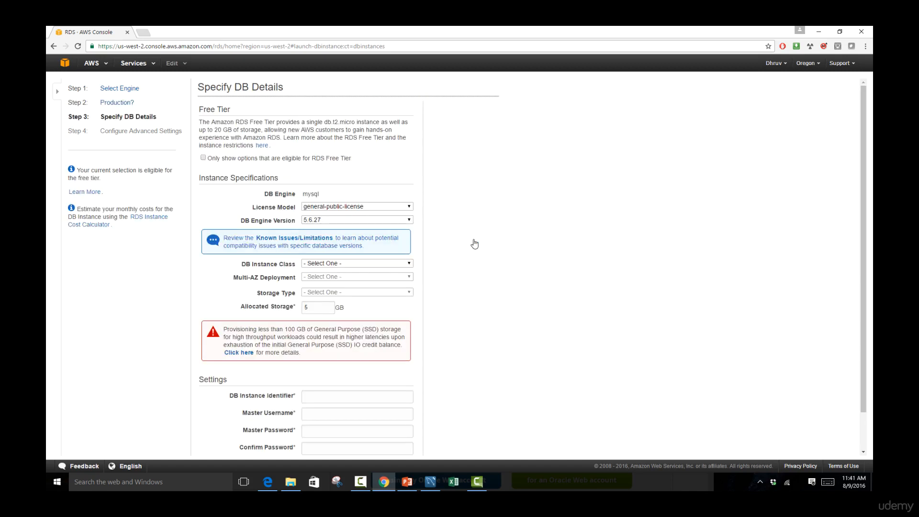
Step: Restrict the DB details to options eligible for the RDS Free Tier, checking the available license models and engine versions
{"action": "left_click", "coordinate": [311, 206]}
{"action": "double_click", "coordinate": [314, 193]}
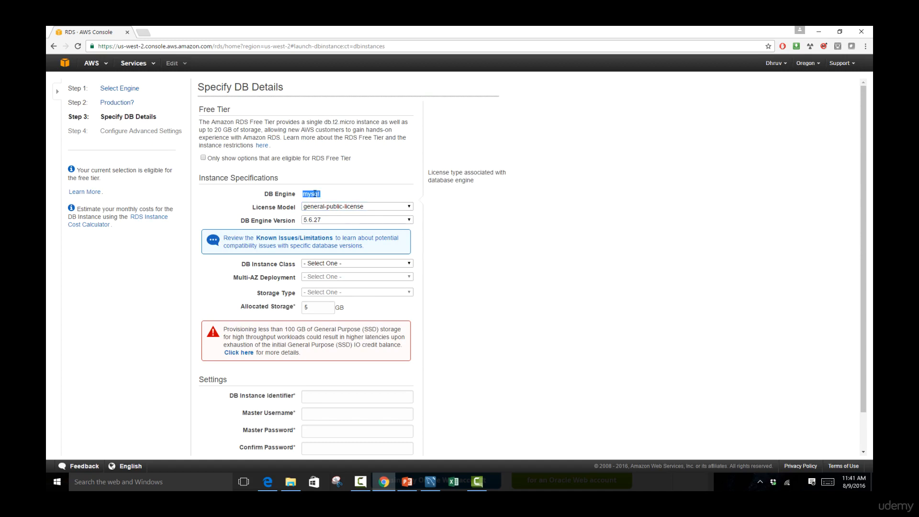
{"action": "left_click", "coordinate": [317, 206]}
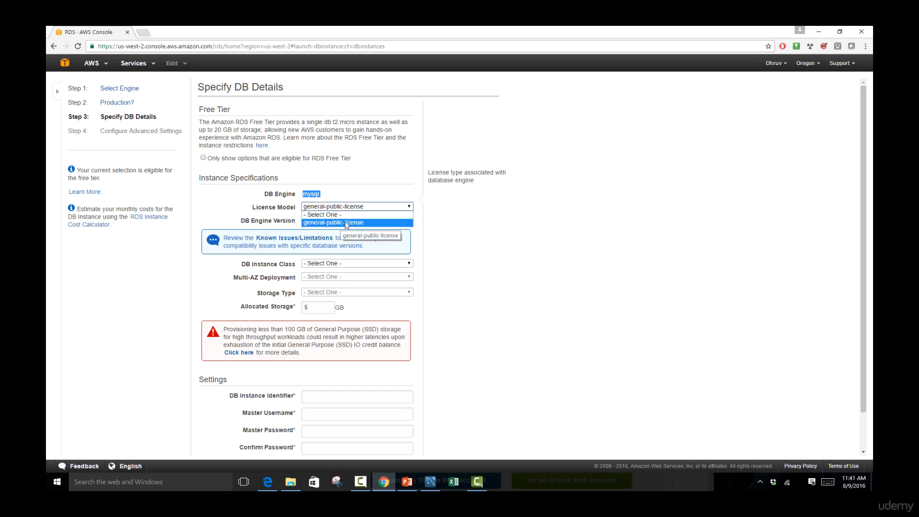
{"action": "left_click", "coordinate": [377, 206]}
{"action": "left_click", "coordinate": [493, 226]}
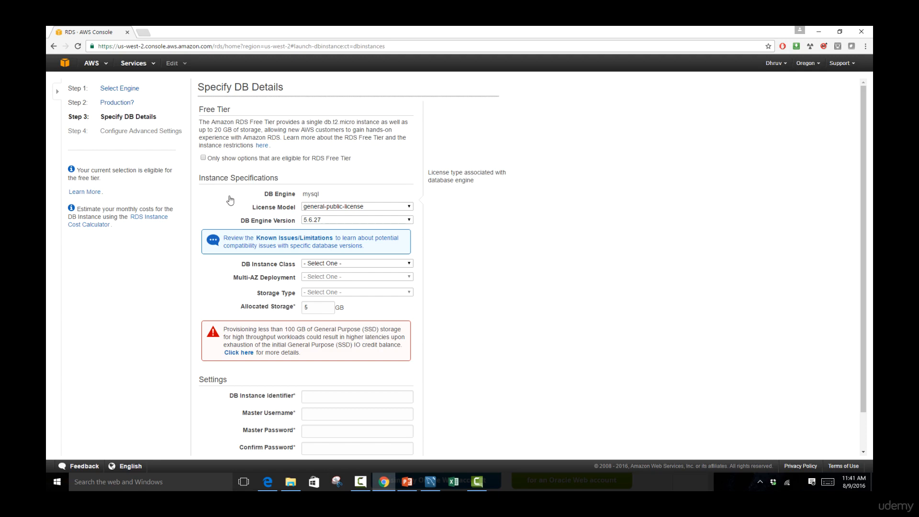
{"action": "left_click", "coordinate": [204, 158]}
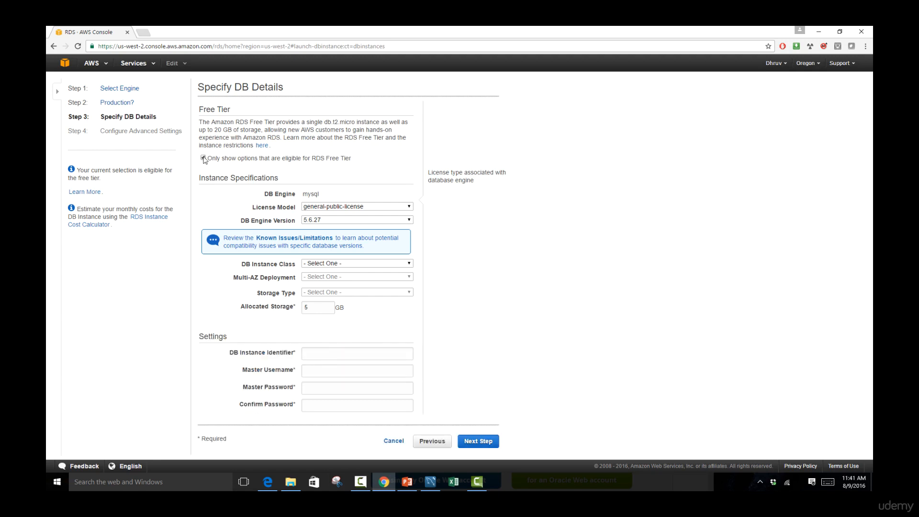
{"action": "left_click", "coordinate": [370, 222]}
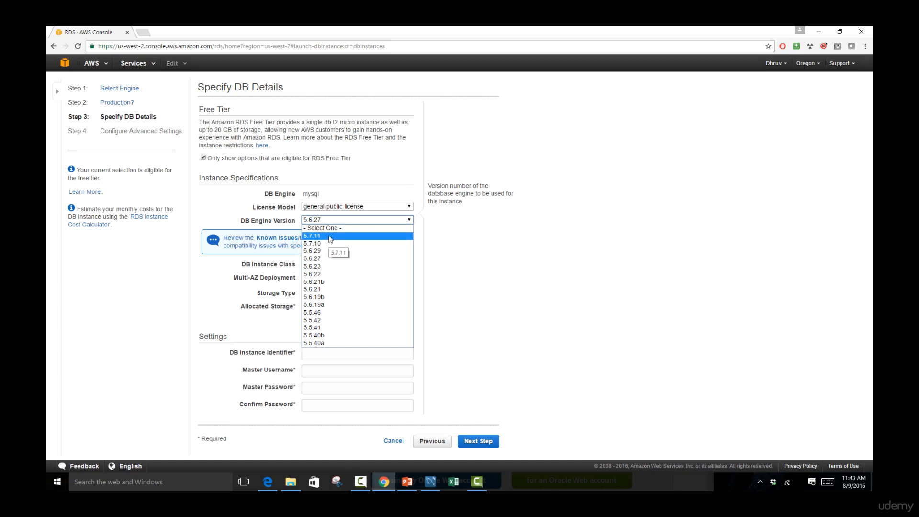
{"action": "left_click", "coordinate": [475, 254]}
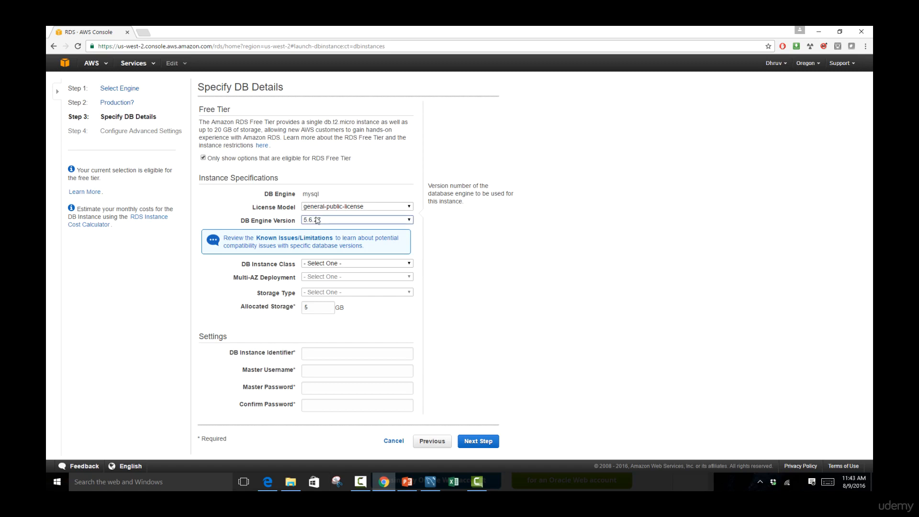
Step: Compare the DB instance classes offered with and without the free tier restriction, and restore the restriction
{"action": "left_click", "coordinate": [324, 264]}
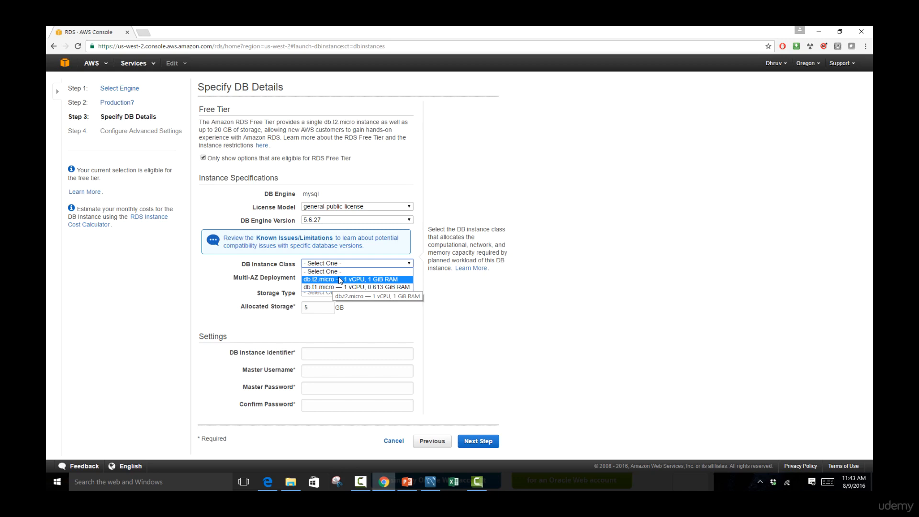
{"action": "left_click", "coordinate": [244, 161]}
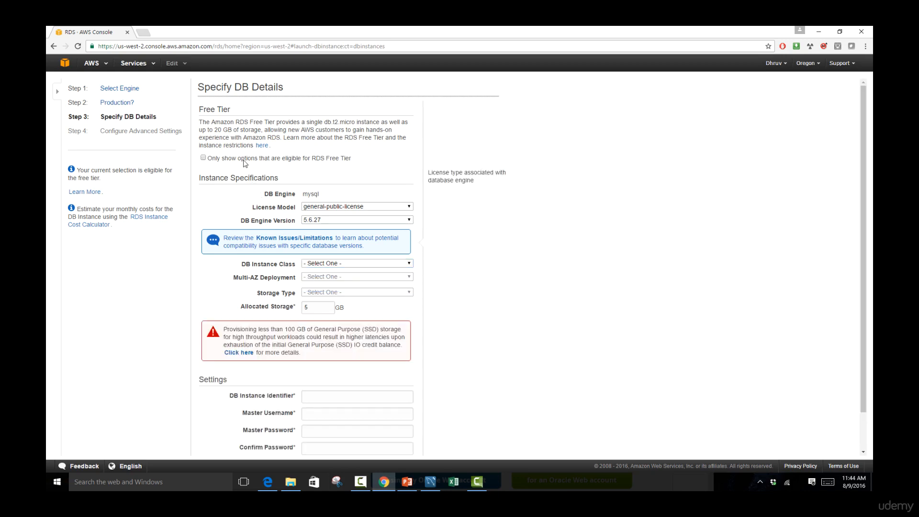
{"action": "left_click", "coordinate": [310, 264]}
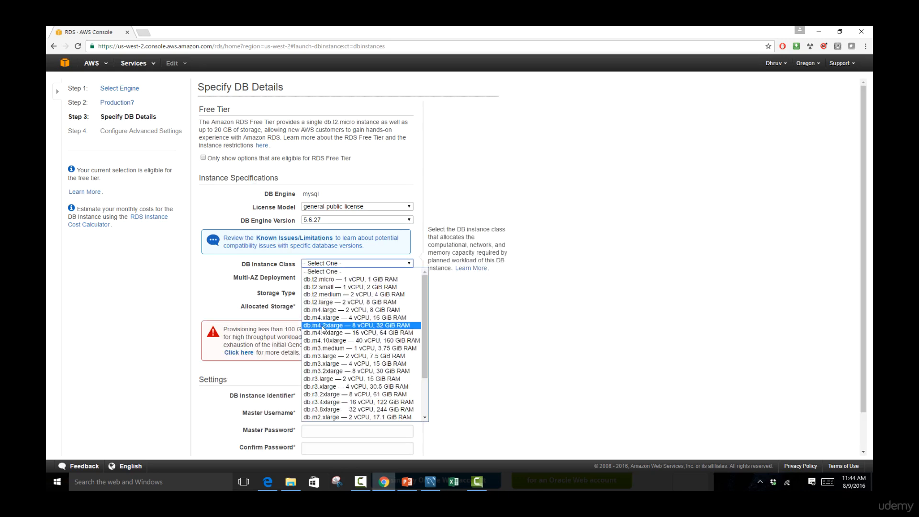
{"action": "scroll", "coordinate": [323, 329], "scroll_direction": "down", "scroll_amount": 2}
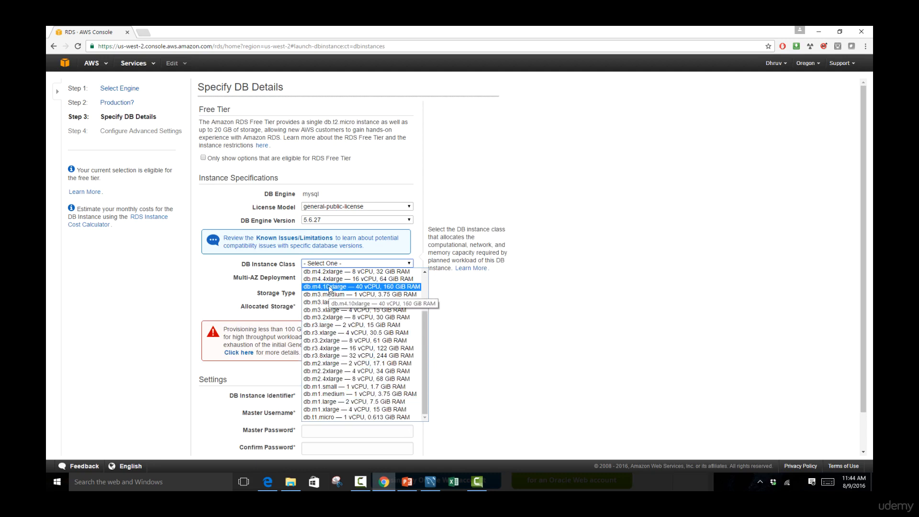
{"action": "scroll", "coordinate": [325, 397], "scroll_direction": "up", "scroll_amount": 2}
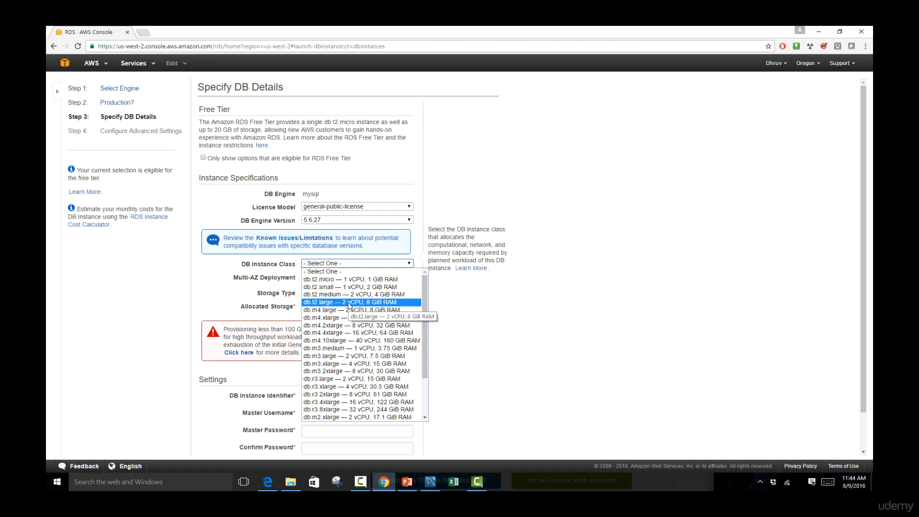
{"action": "left_click", "coordinate": [215, 159]}
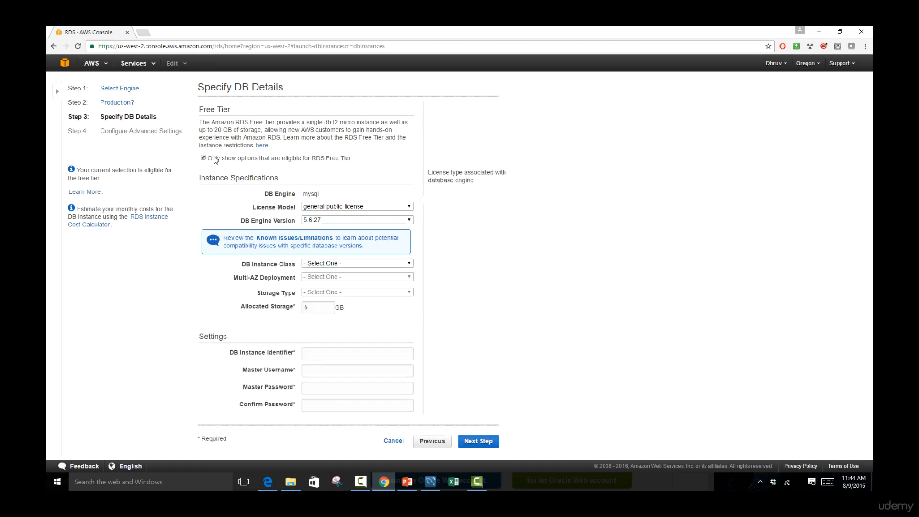
Step: Set the DB instance class to db.t2.micro and review the storage type and allocated storage settings
{"action": "left_click", "coordinate": [315, 265]}
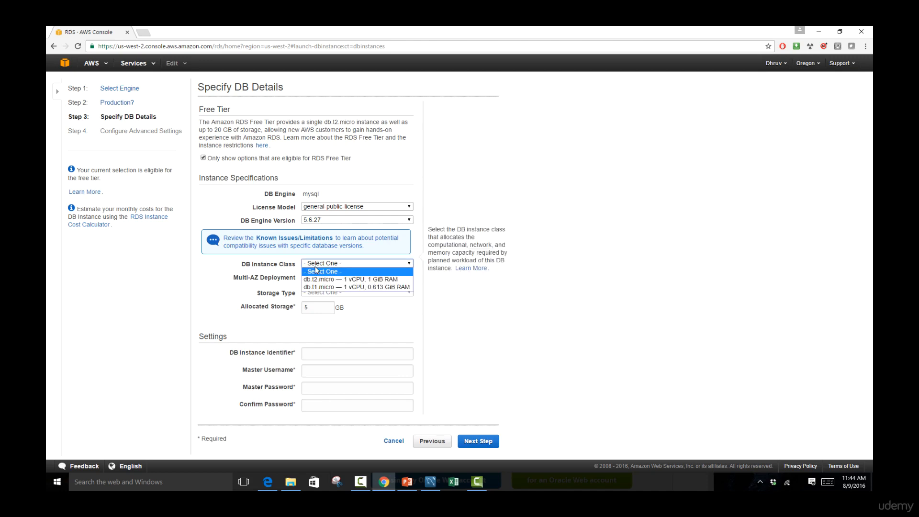
{"action": "left_click", "coordinate": [321, 279]}
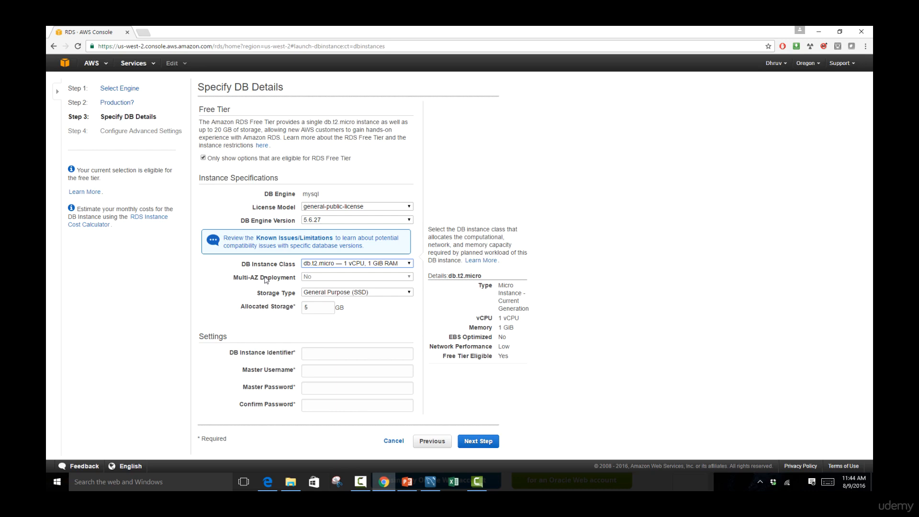
{"action": "left_click", "coordinate": [388, 297]}
{"action": "left_click", "coordinate": [388, 296]}
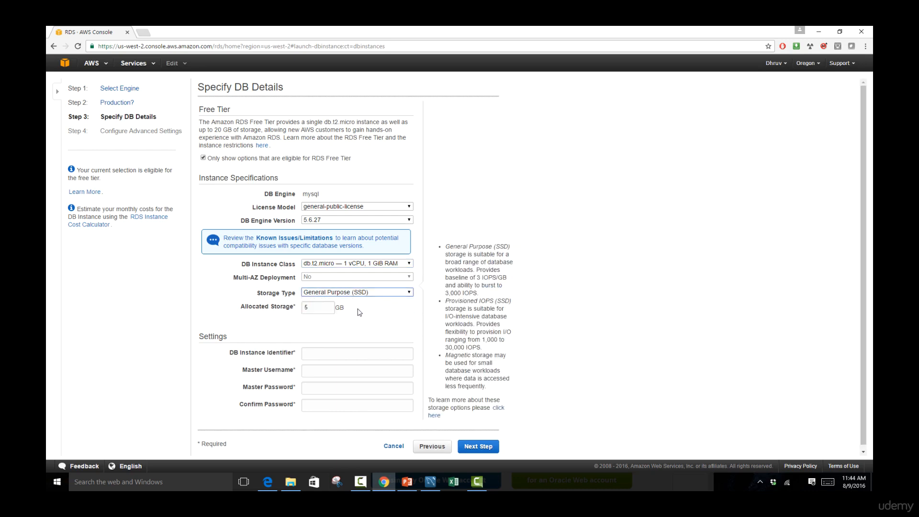
{"action": "left_click", "coordinate": [326, 310]}
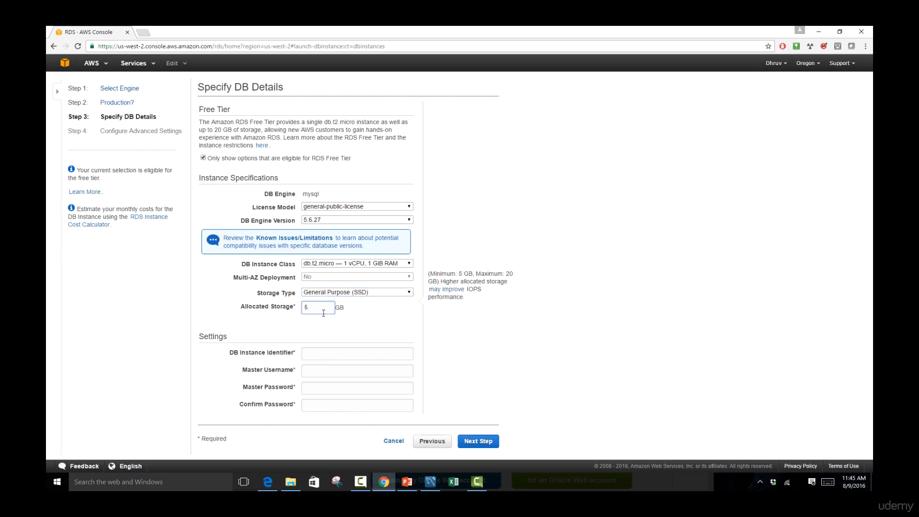
Step: Enter DB-01 as the DB instance identifier and root as the master username
{"action": "left_click", "coordinate": [323, 352]}
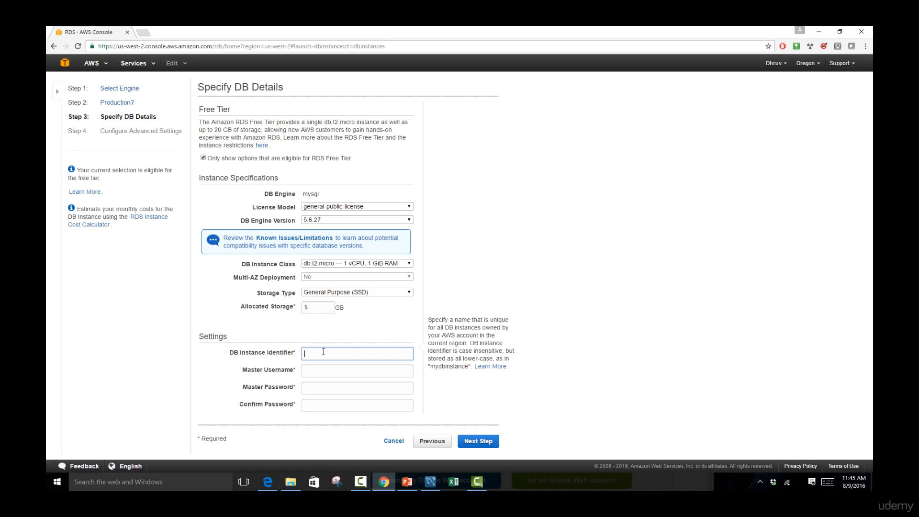
{"action": "type", "text": "DB-01"}
{"action": "key", "text": "Tab"}
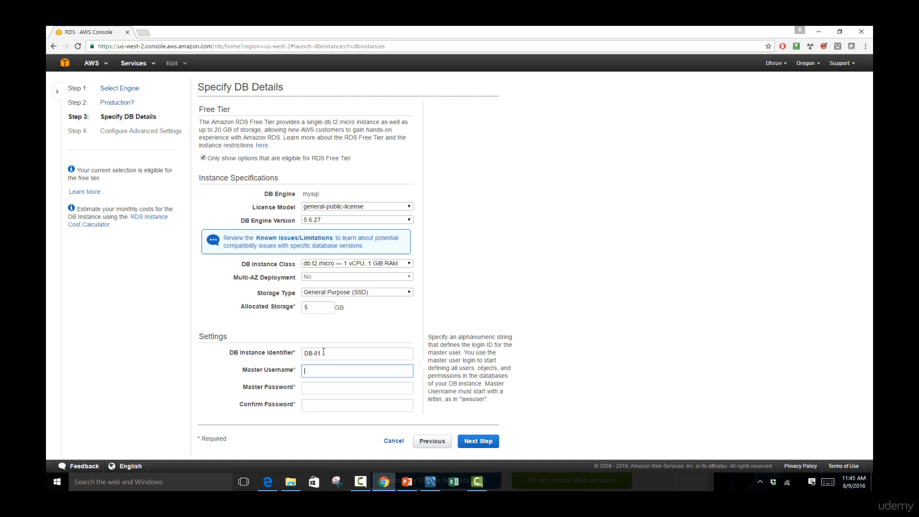
{"action": "type", "text": "root"}
{"action": "key", "text": "Tab"}
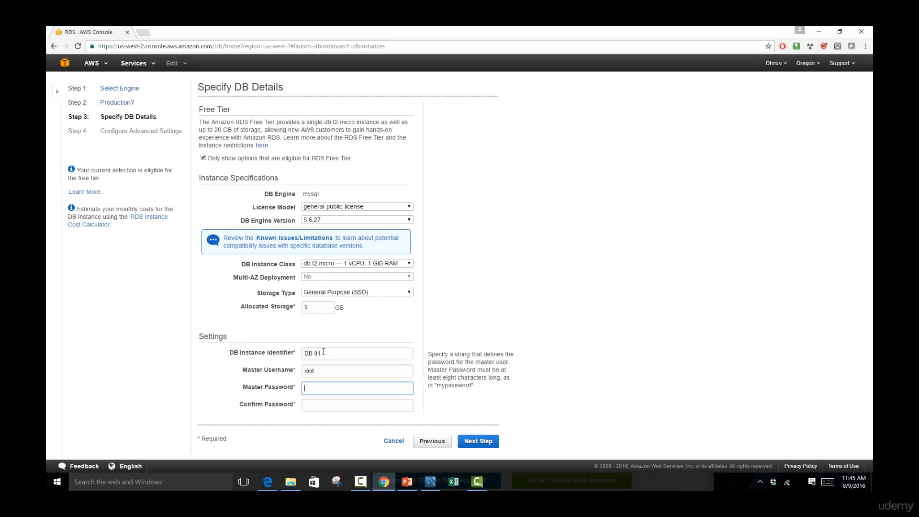
Step: Enter and confirm the master password, and continue to the advanced settings
{"action": "type", "text": "passwor"}
{"action": "key", "text": "Tab"}
{"action": "type", "text": "passw"}
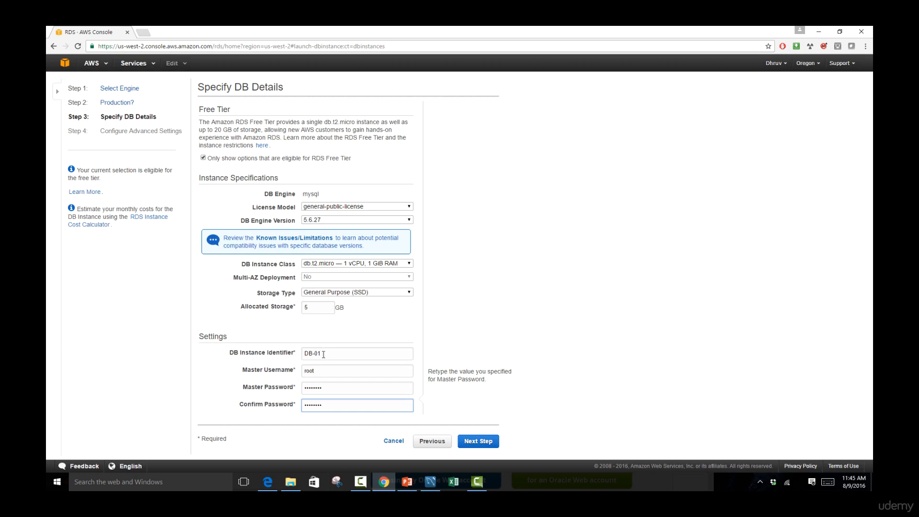
{"action": "left_click", "coordinate": [472, 440]}
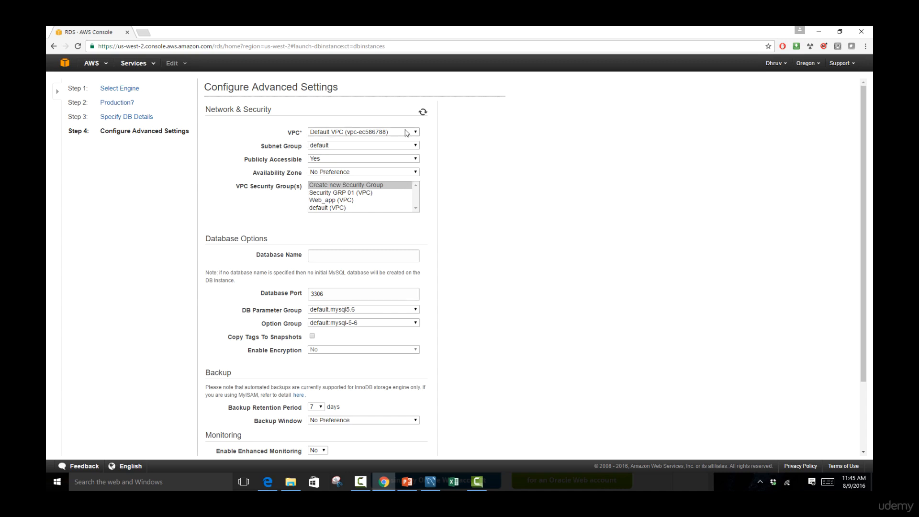
Step: Review the subnet group and public accessibility choices in the network and security settings
{"action": "left_click", "coordinate": [401, 146]}
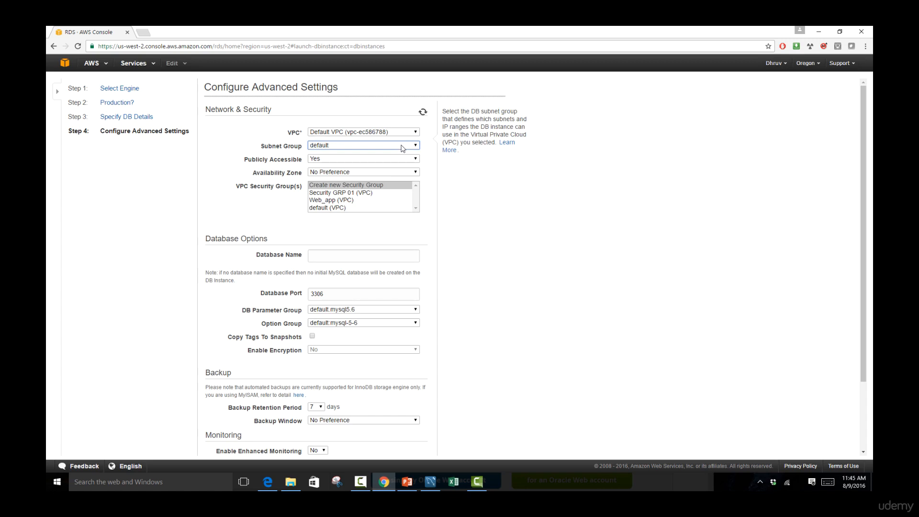
{"action": "left_click", "coordinate": [400, 146]}
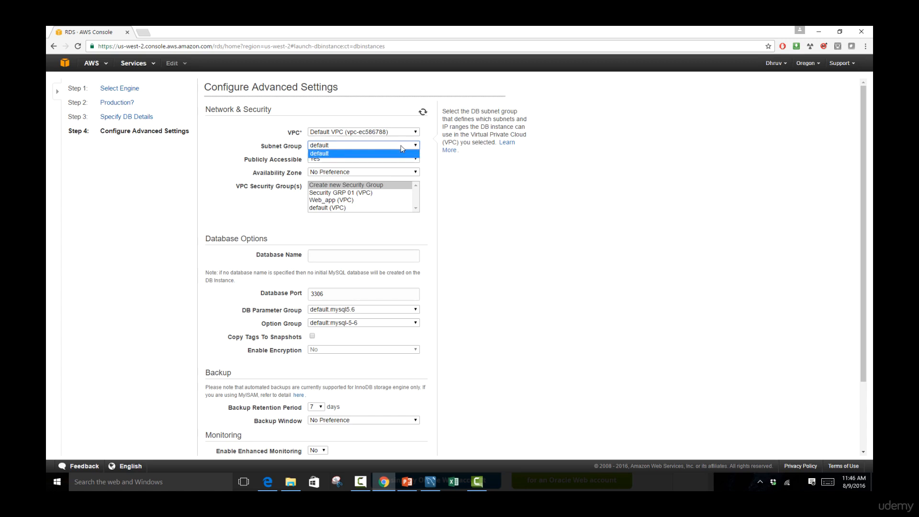
{"action": "left_click", "coordinate": [401, 145]}
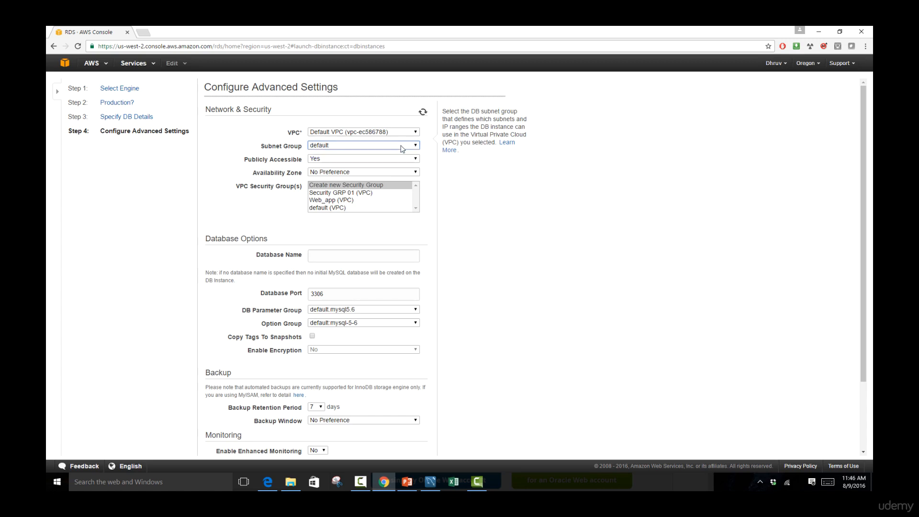
{"action": "left_click", "coordinate": [387, 159]}
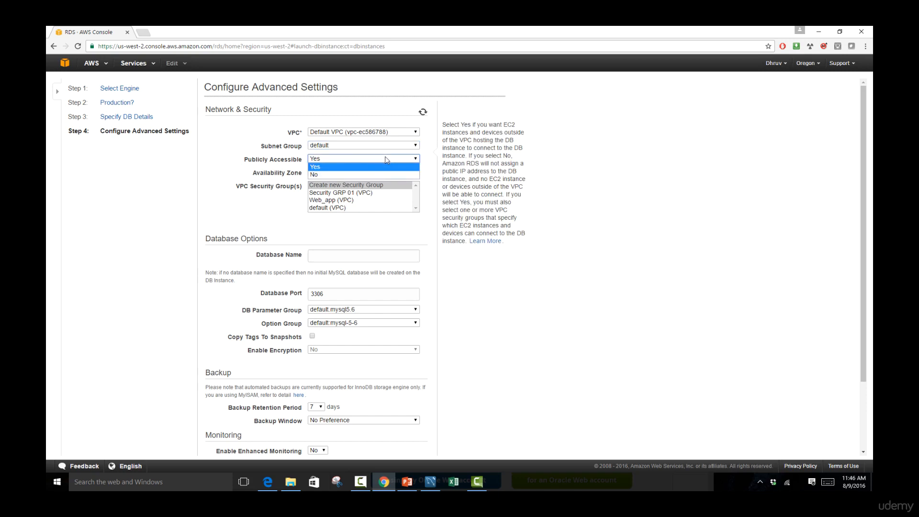
{"action": "left_click", "coordinate": [387, 159]}
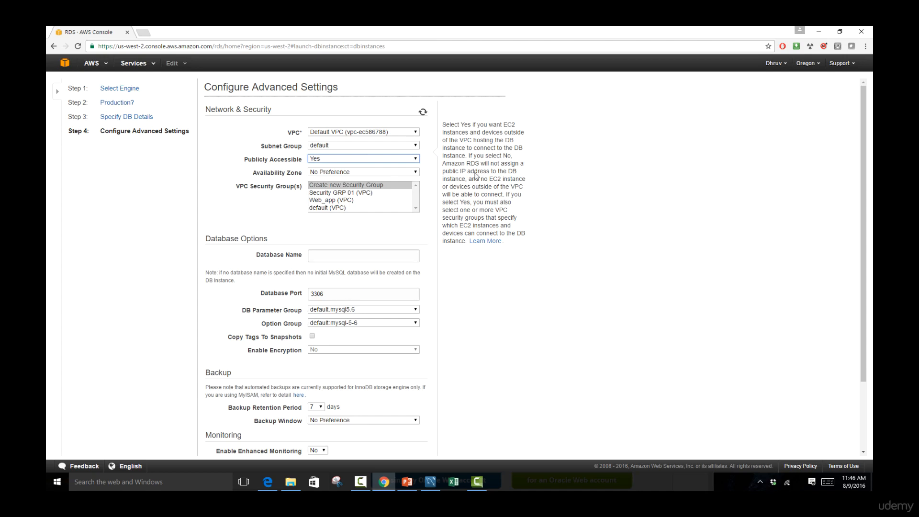
Step: Assign the default (VPC) security group and enter DB-01 as the database name
{"action": "left_click", "coordinate": [380, 187]}
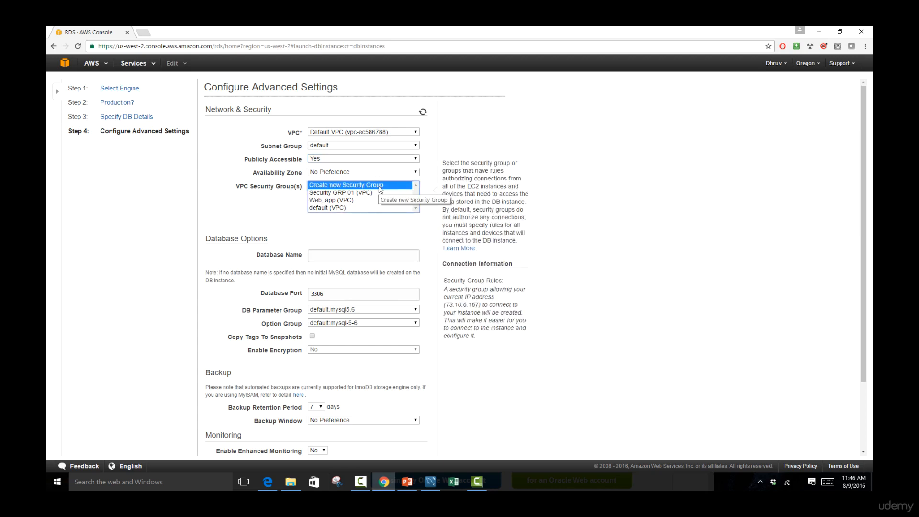
{"action": "left_click", "coordinate": [362, 207]}
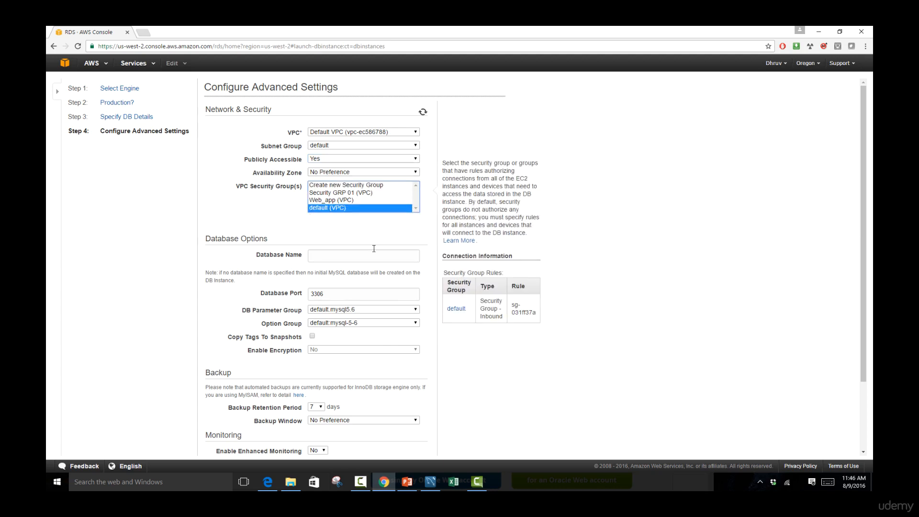
{"action": "scroll", "coordinate": [373, 248], "scroll_direction": "down", "scroll_amount": 3}
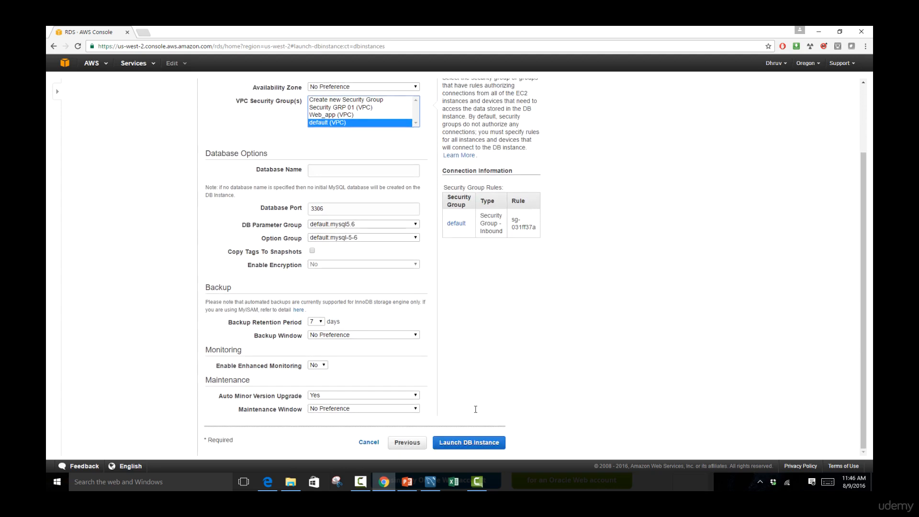
{"action": "left_click", "coordinate": [348, 172]}
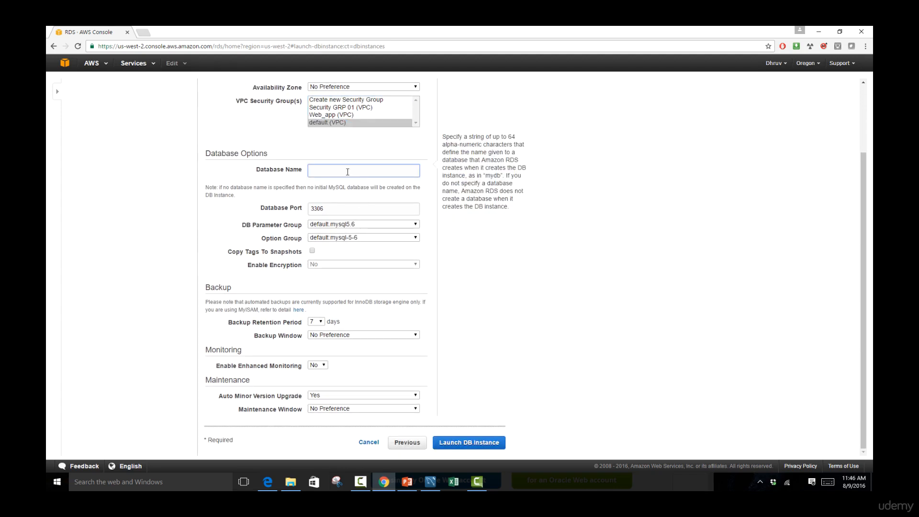
{"action": "type", "text": "DB-01"}
{"action": "left_click", "coordinate": [355, 206]}
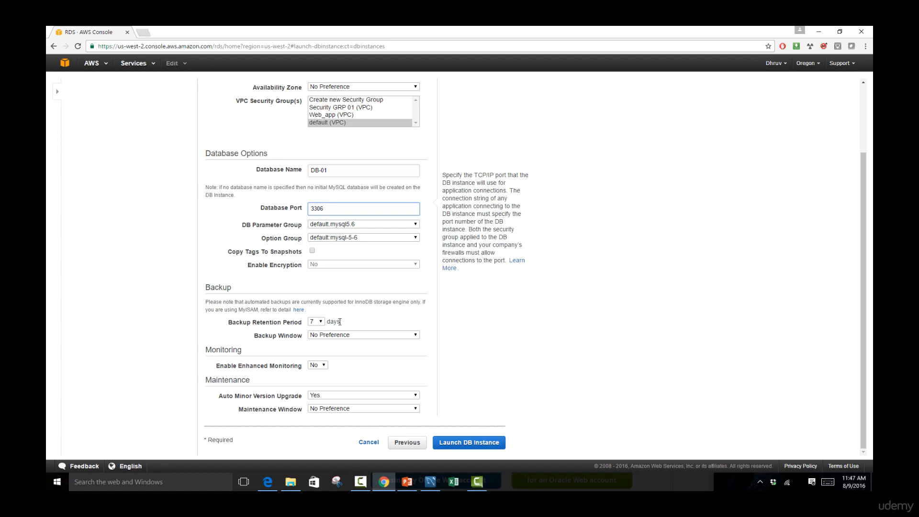
Step: Review the backup retention period, and try the Select Window option for the backup window before restoring No Preference
{"action": "left_click", "coordinate": [320, 323]}
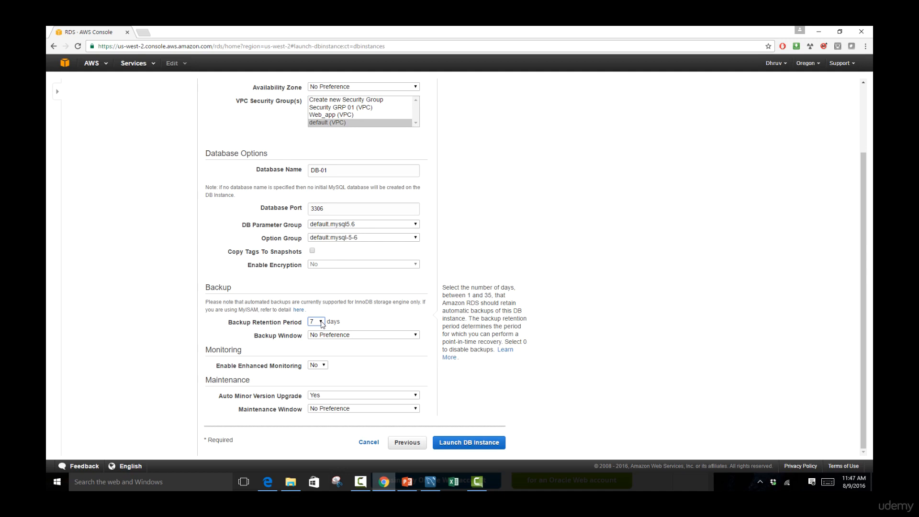
{"action": "left_click", "coordinate": [327, 335]}
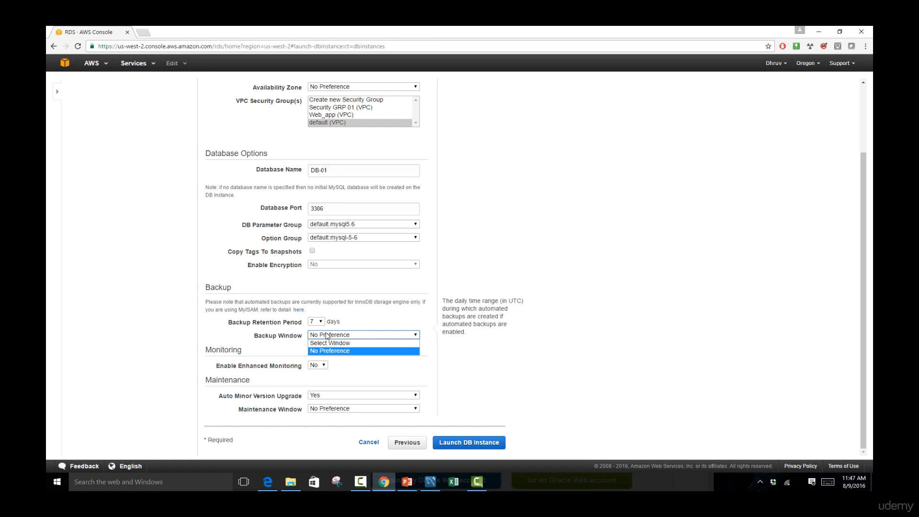
{"action": "left_click", "coordinate": [330, 343]}
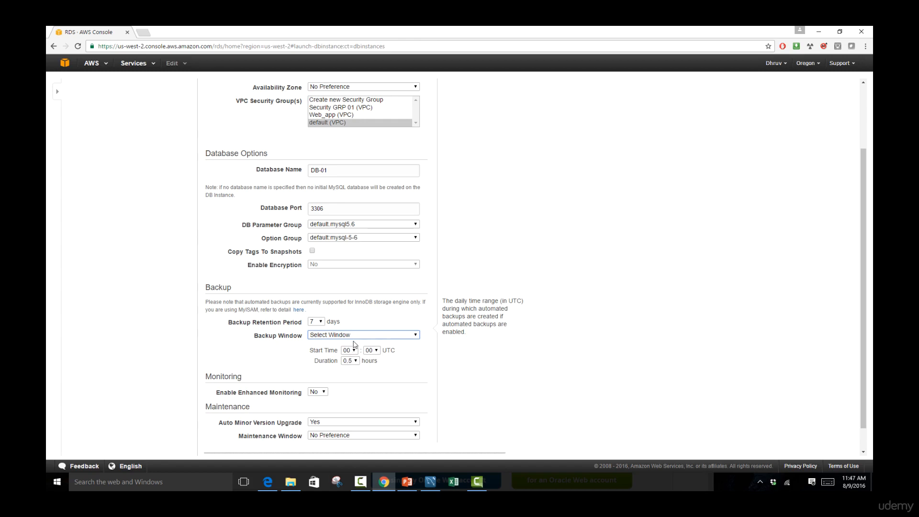
{"action": "left_click", "coordinate": [354, 335]}
{"action": "left_click", "coordinate": [354, 352]}
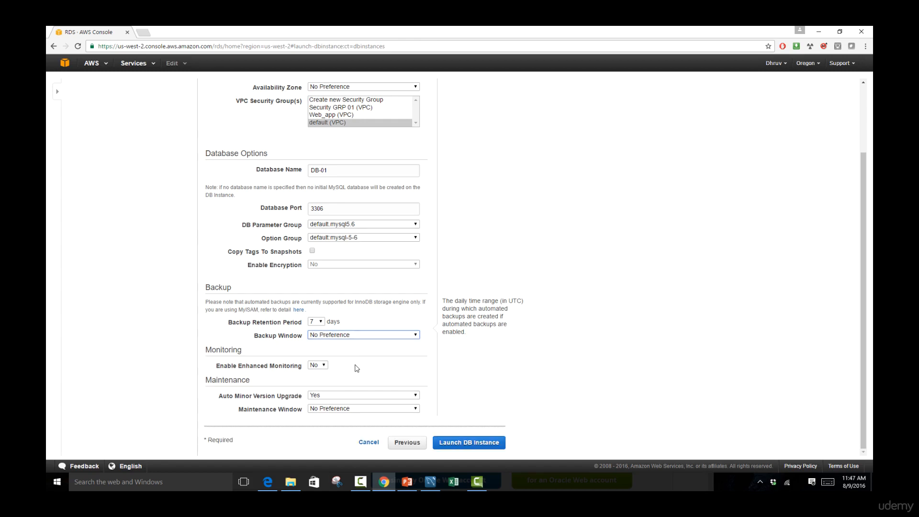
Step: Keep Auto Minor Version Upgrade set to Yes and try to launch the DB instance
{"action": "left_click", "coordinate": [274, 366]}
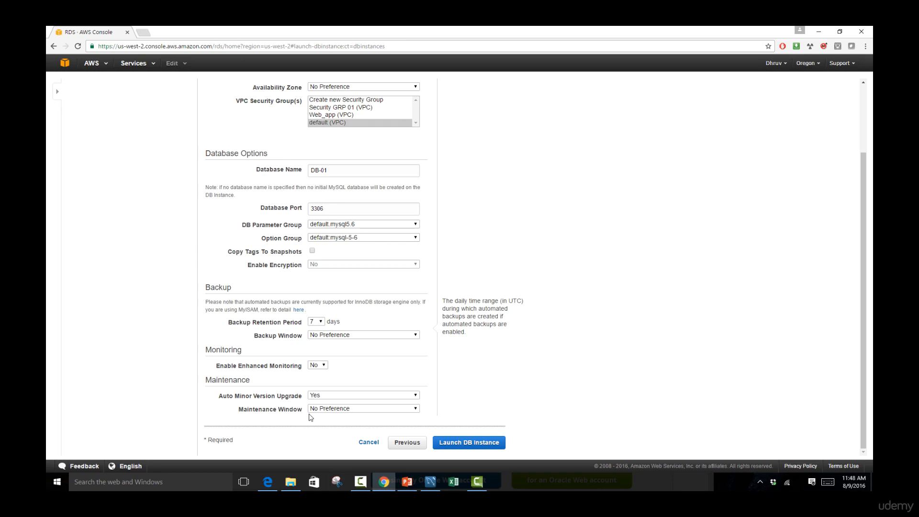
{"action": "left_click", "coordinate": [318, 397]}
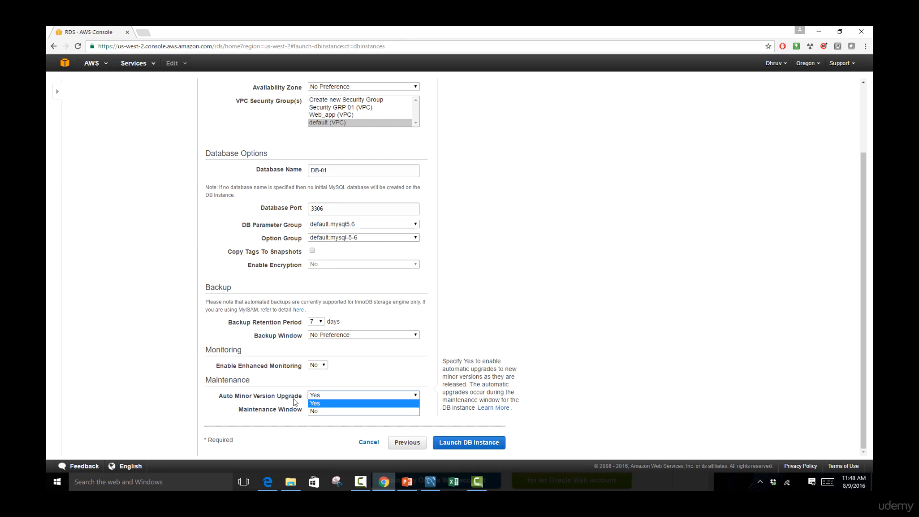
{"action": "left_click", "coordinate": [410, 402]}
{"action": "left_click", "coordinate": [363, 423]}
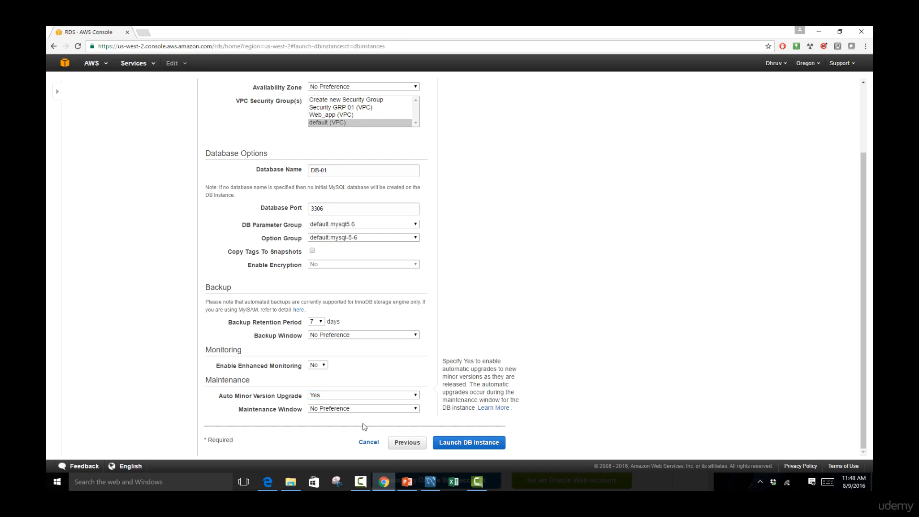
{"action": "left_click", "coordinate": [453, 446]}
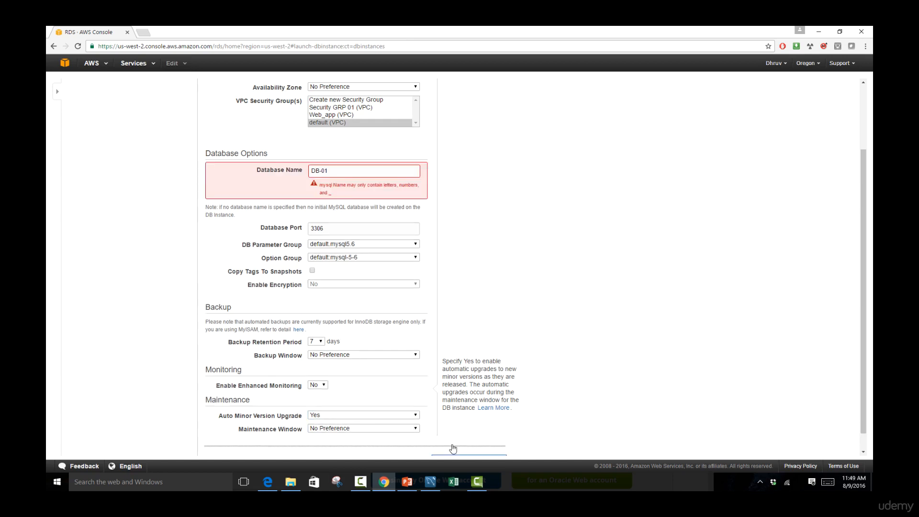
Step: Change the database name to DB_01 and launch the DB instance
{"action": "left_click", "coordinate": [327, 171]}
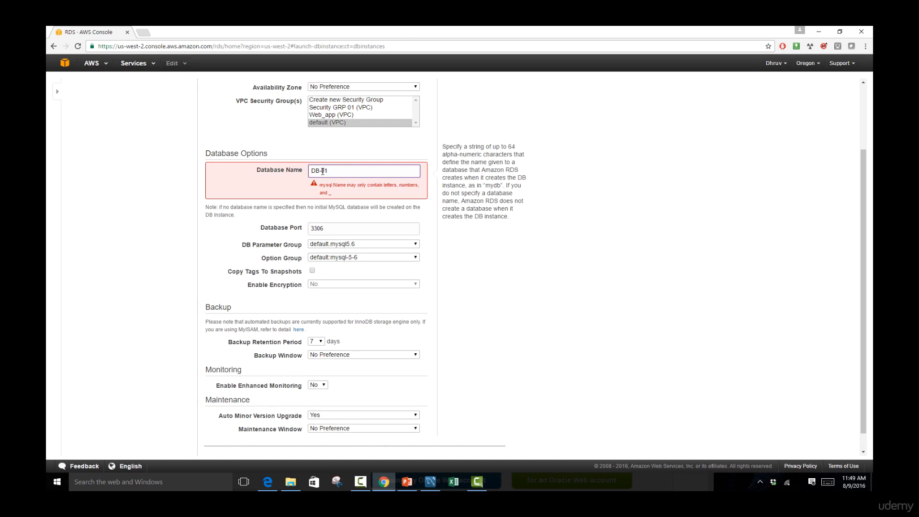
{"action": "left_click", "coordinate": [322, 172]}
{"action": "key", "text": "BackSpace"}
{"action": "type", "text": "_"}
{"action": "scroll", "coordinate": [397, 306], "scroll_direction": "down", "scroll_amount": 1}
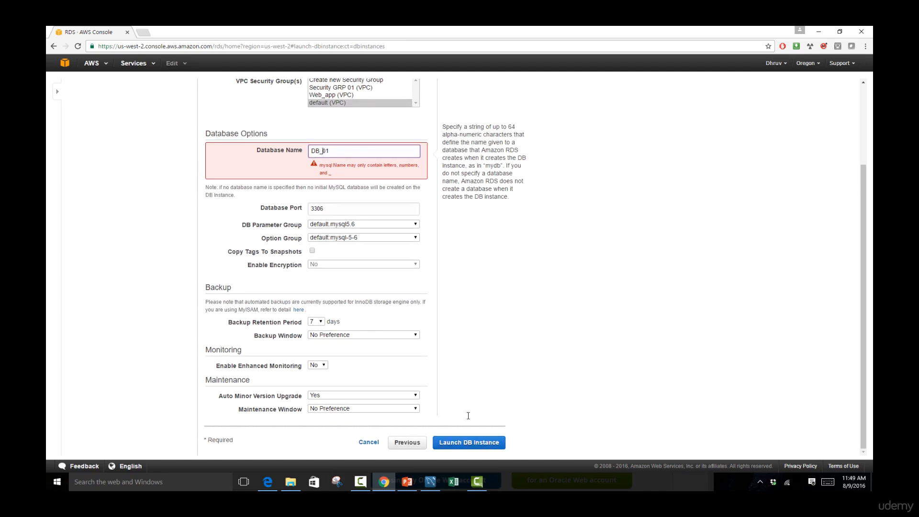
{"action": "left_click", "coordinate": [474, 445]}
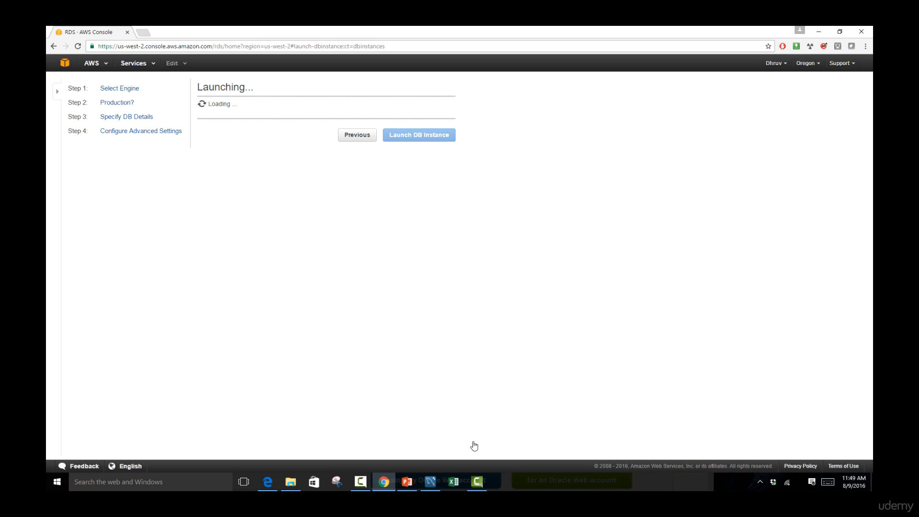